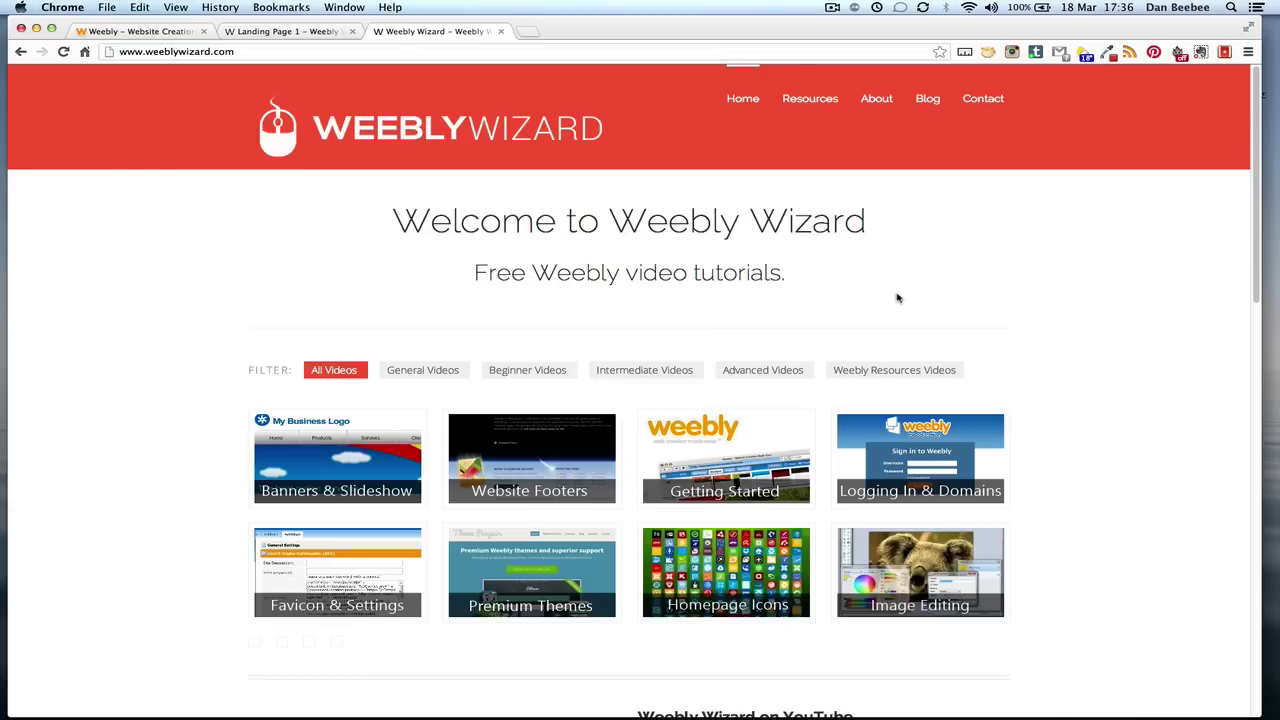
Look over the published Landing Page 1, including its discount banner, Join Today! form and Benefits list
{"action": "left_click", "coordinate": [295, 35]}
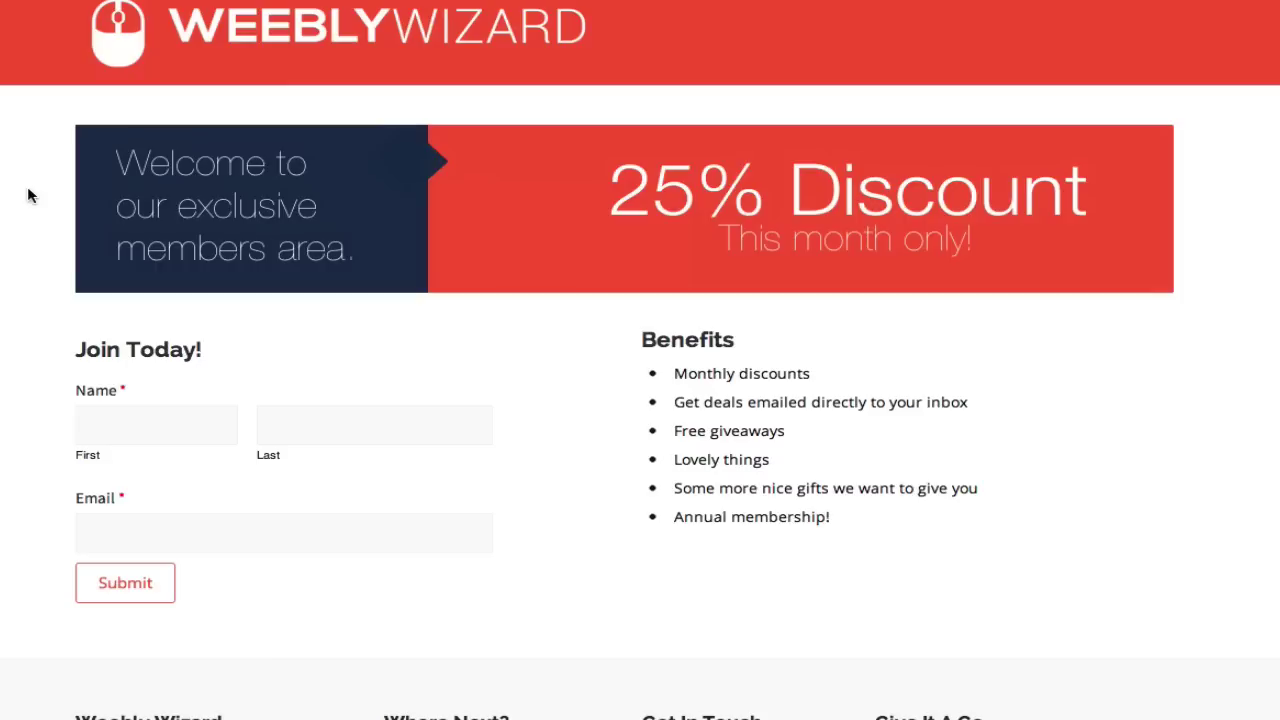
{"action": "scroll", "coordinate": [27, 188], "scroll_direction": "down", "scroll_amount": 1}
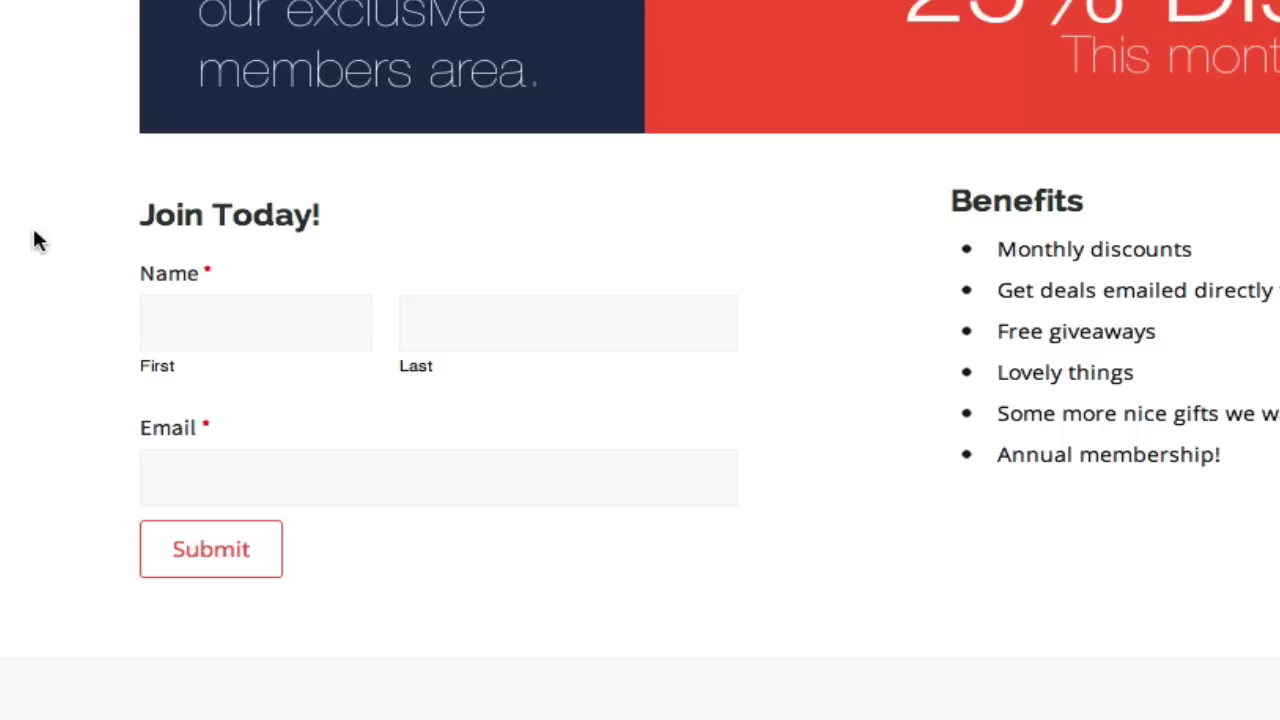
{"action": "left_click", "coordinate": [165, 306]}
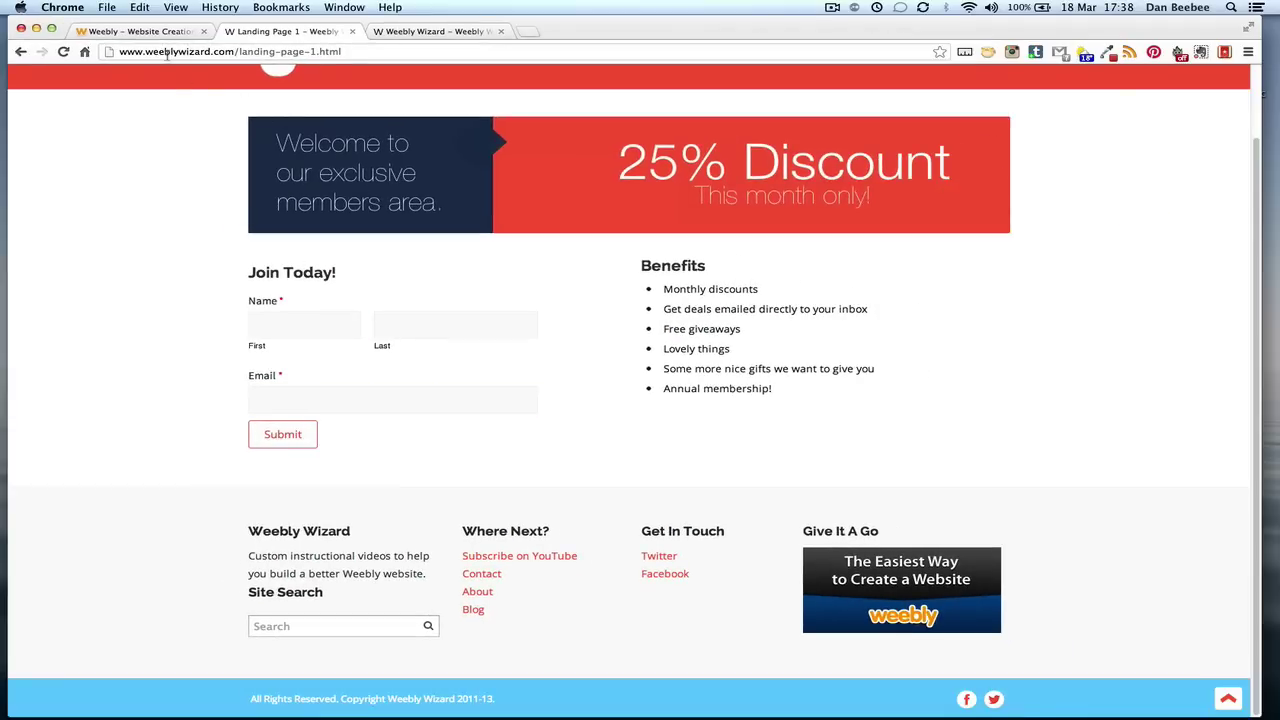
In the Weebly editor, enable hiding Landing Page 1 from search engines in its advanced settings, and close the dialog without saving
{"action": "left_click", "coordinate": [160, 33]}
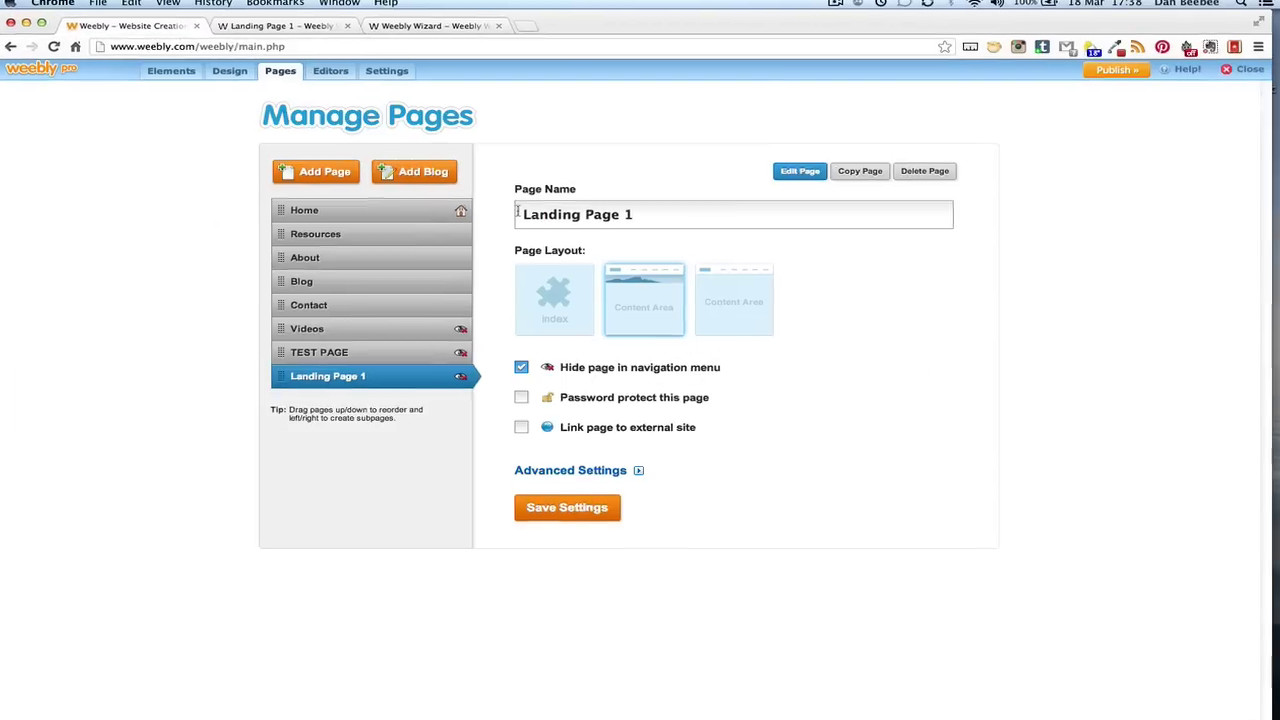
{"action": "left_click_drag", "start_coordinate": [517, 213], "coordinate": [623, 219]}
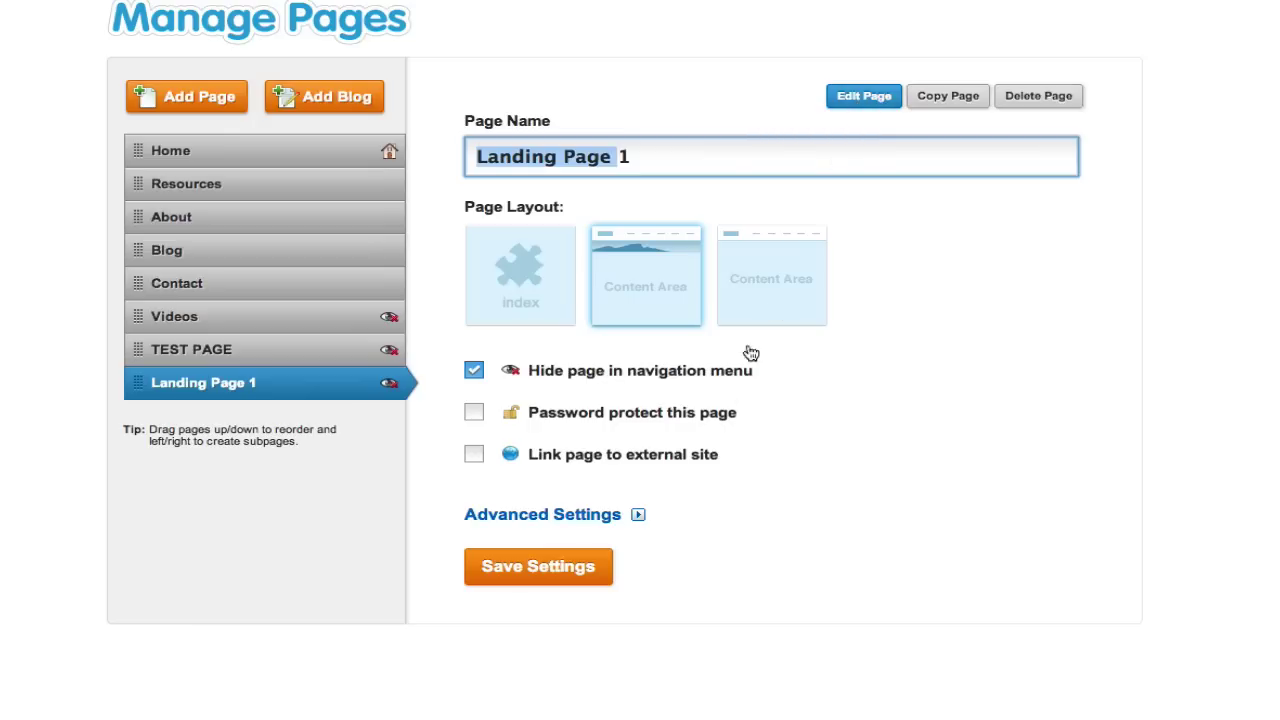
{"action": "left_click", "coordinate": [598, 518]}
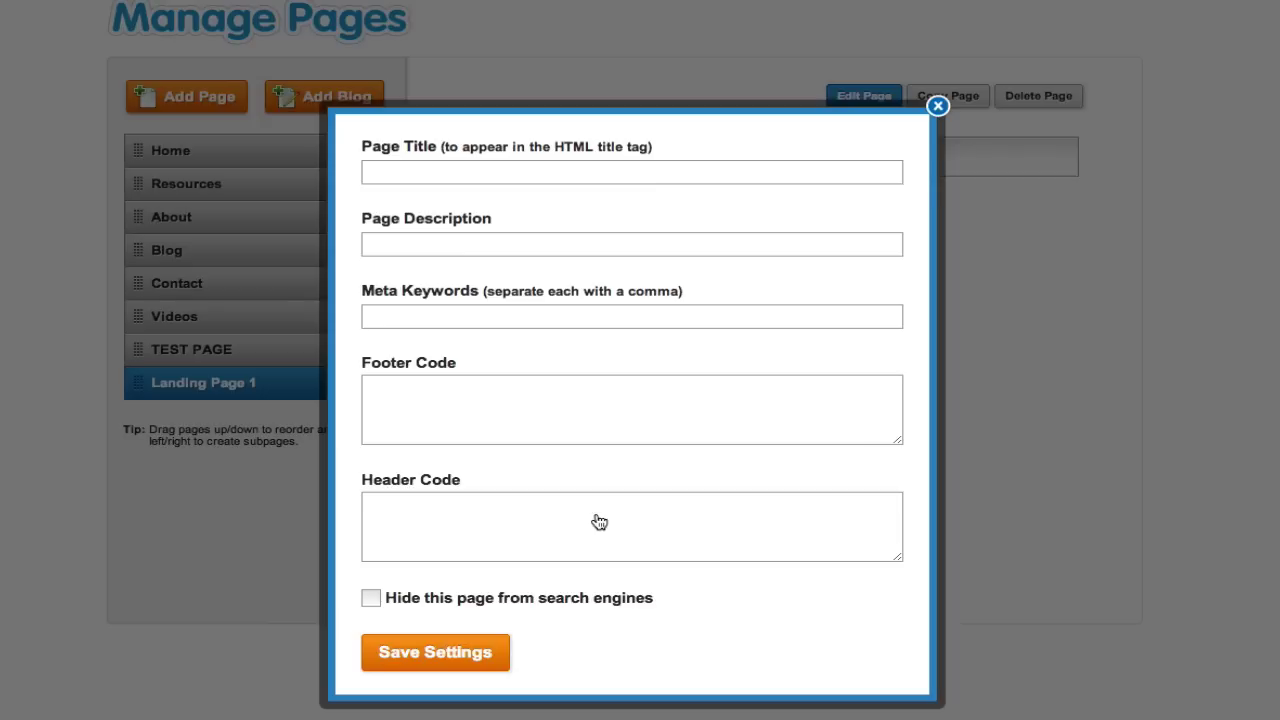
{"action": "left_click", "coordinate": [556, 604]}
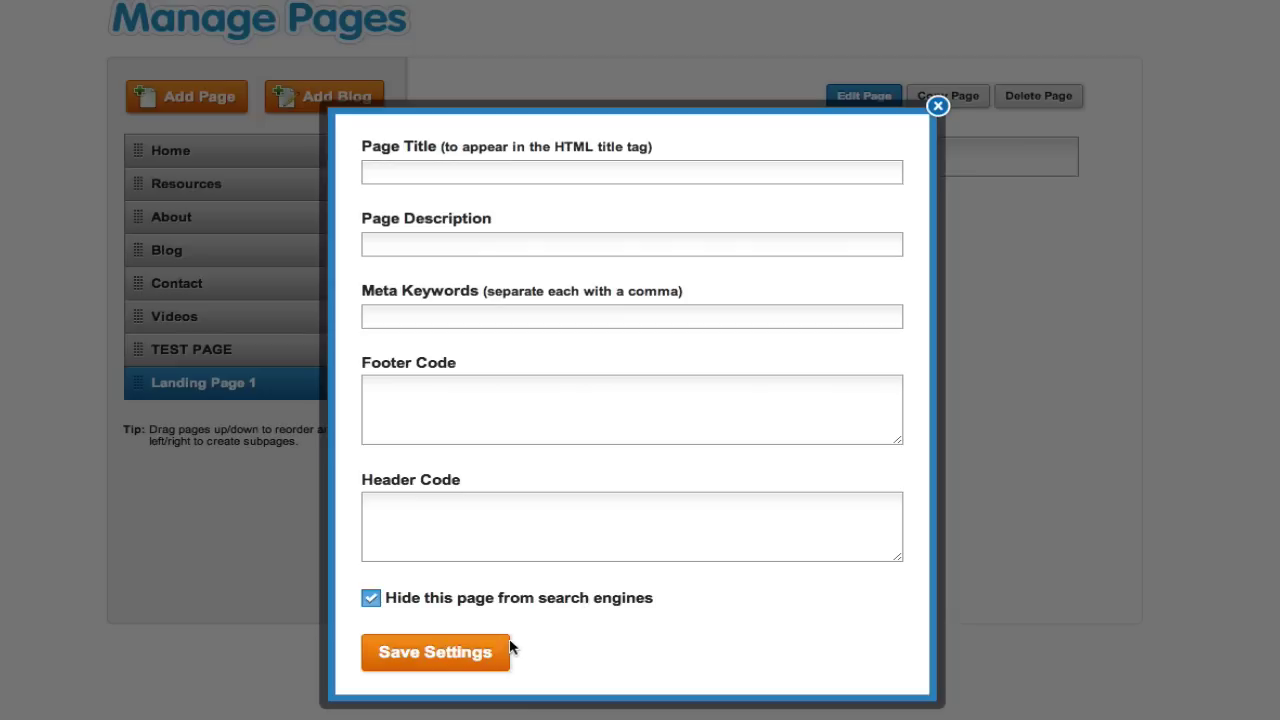
{"action": "left_click", "coordinate": [937, 106]}
Open Landing Page 1 for editing, inspect the Join Today! form and its Email field, and save the form
{"action": "left_click", "coordinate": [868, 96]}
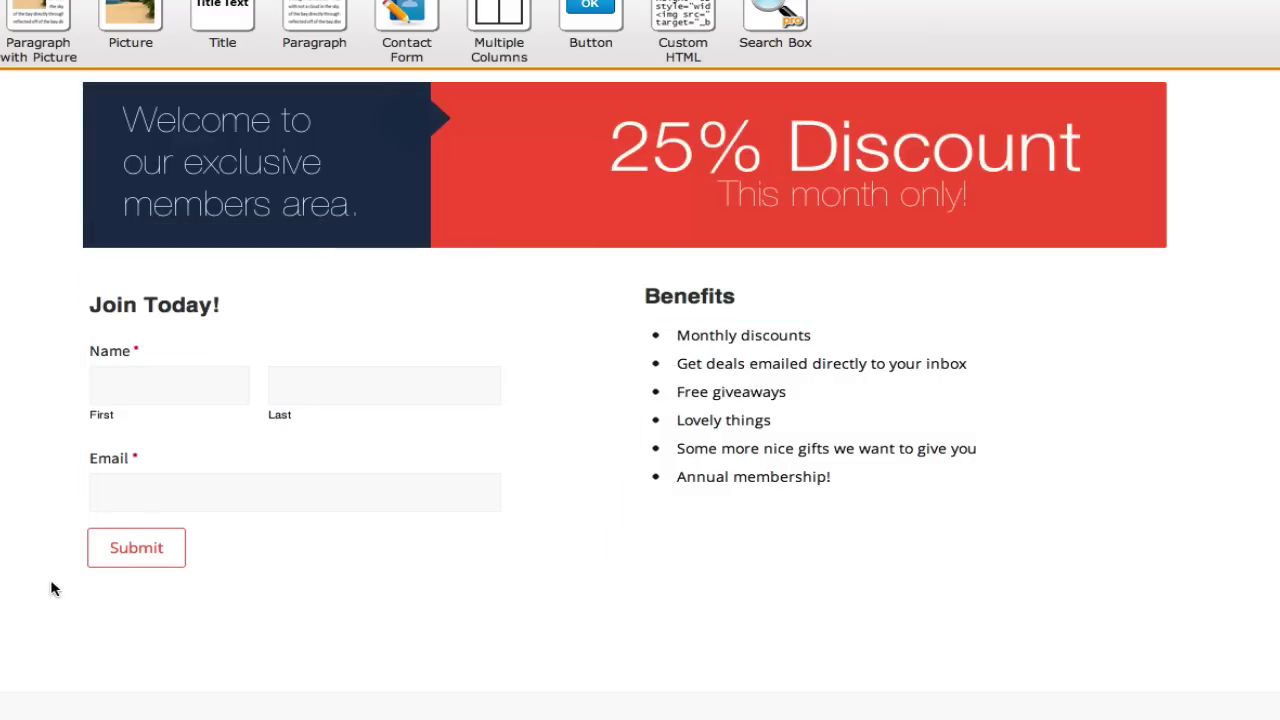
{"action": "left_click", "coordinate": [115, 558]}
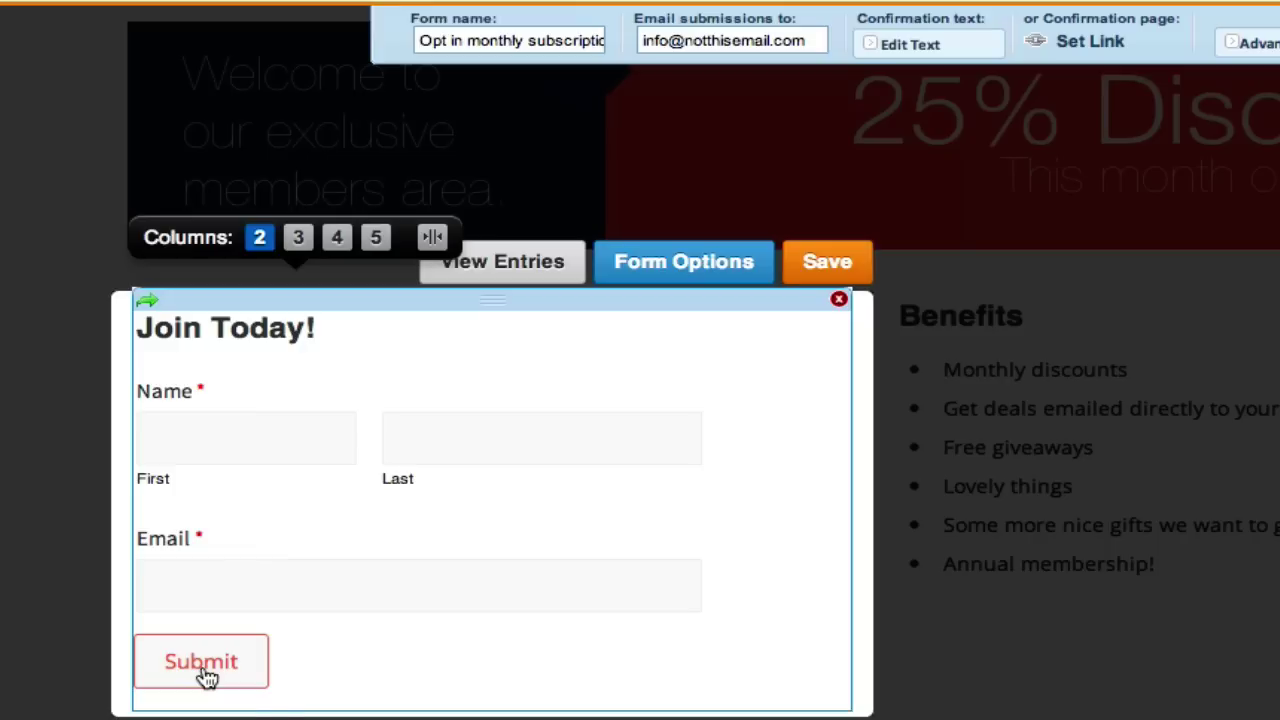
{"action": "left_click", "coordinate": [333, 562]}
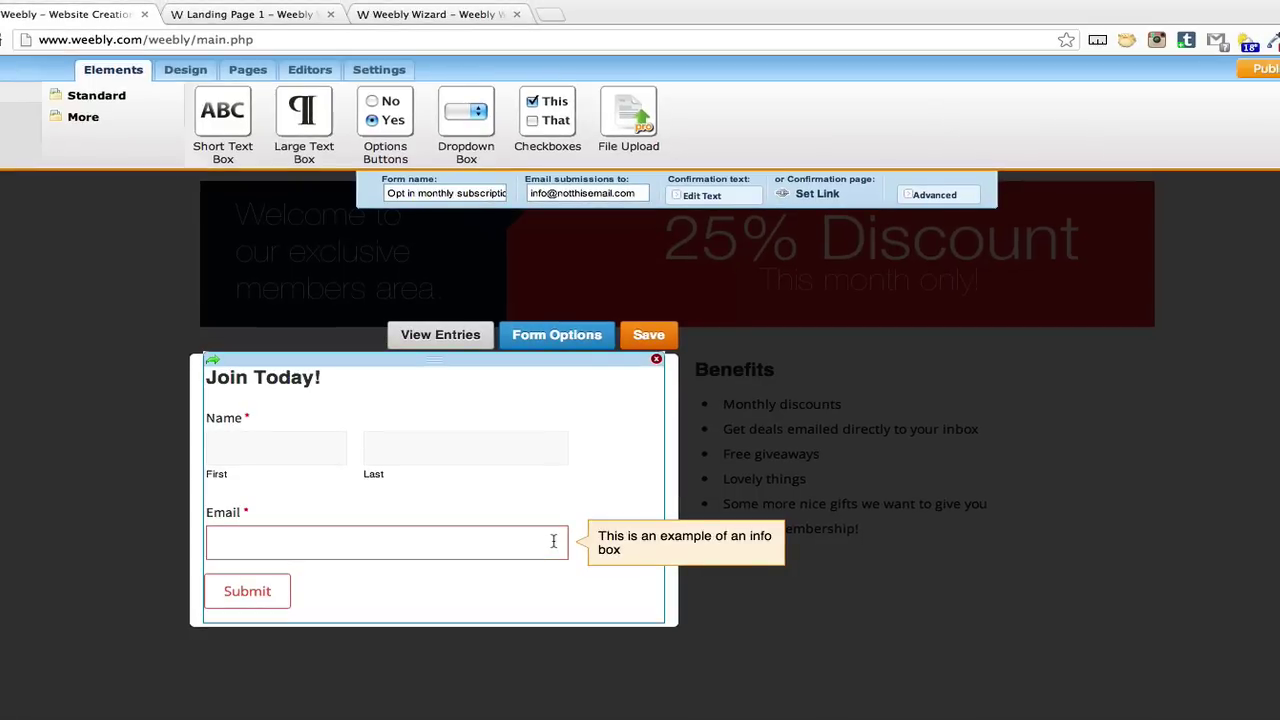
{"action": "left_click", "coordinate": [650, 344]}
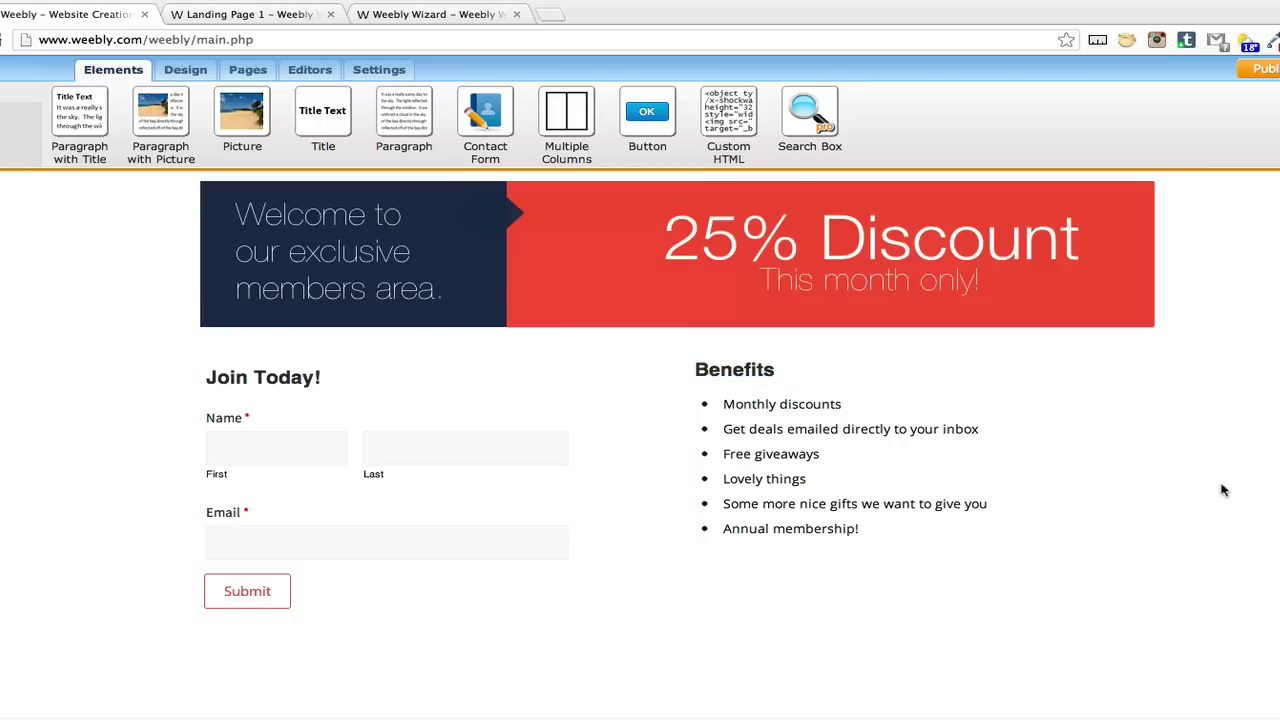
Compare the published Weebly Wizard homepage with the published Landing Page 1, checking the landing page's header and content
{"action": "left_click", "coordinate": [365, 18]}
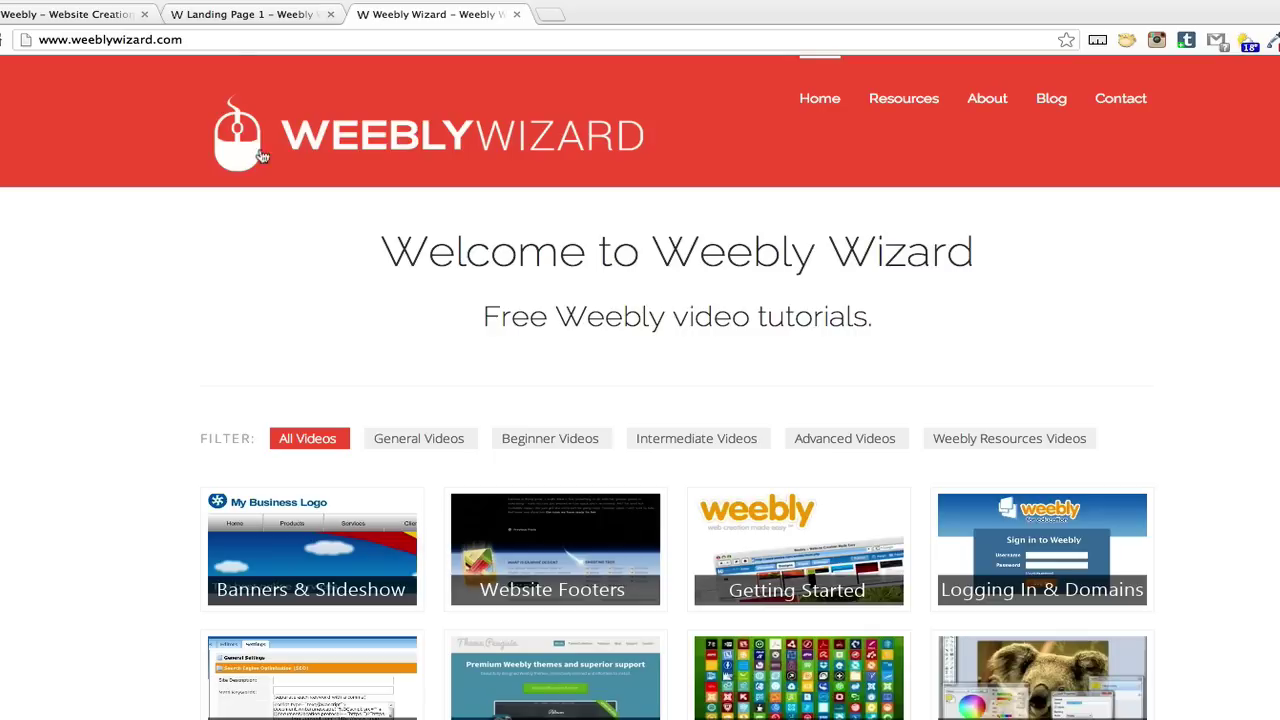
{"action": "left_click", "coordinate": [241, 20]}
{"action": "scroll", "coordinate": [142, 262], "scroll_direction": "up", "scroll_amount": 2}
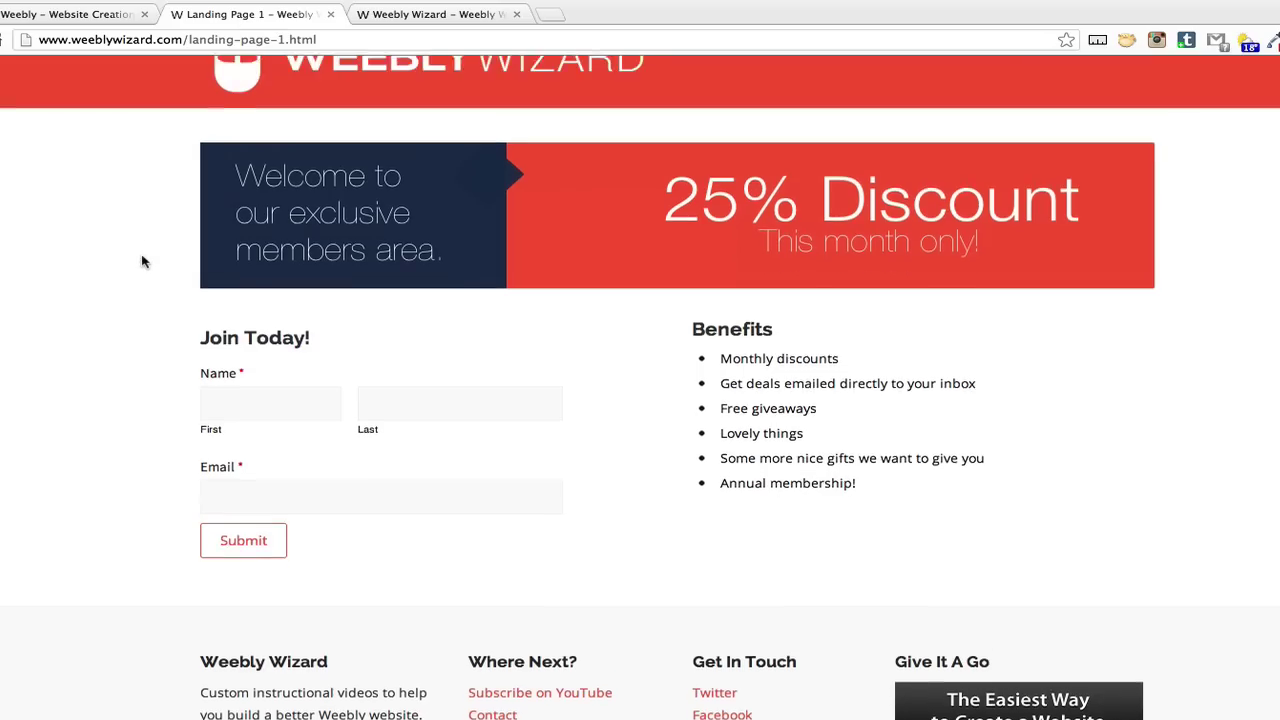
{"action": "scroll", "coordinate": [142, 262], "scroll_direction": "up", "scroll_amount": 2}
{"action": "scroll", "coordinate": [142, 262], "scroll_direction": "down", "scroll_amount": 1}
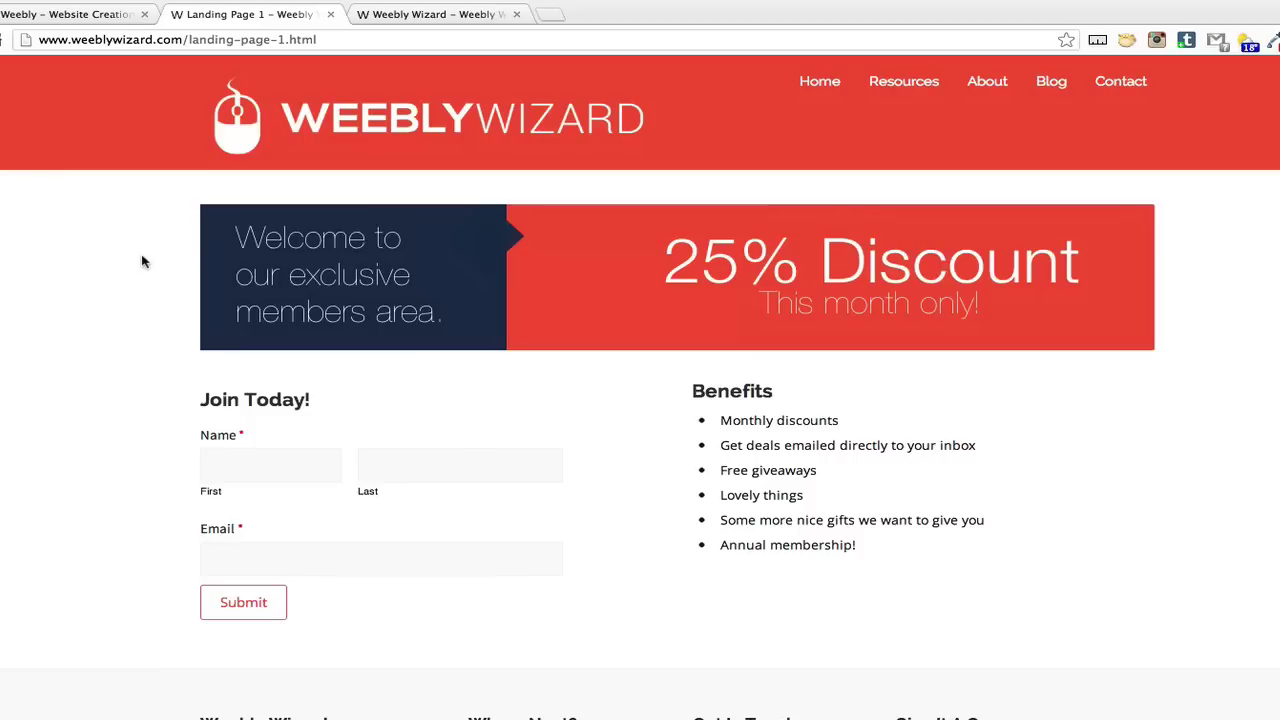
Open mailchimp.com in a new browser tab and review the Forever Free and Monthly Plans on its pricing page
{"action": "left_click", "coordinate": [552, 16]}
{"action": "type", "text": "mailchimp.com"}
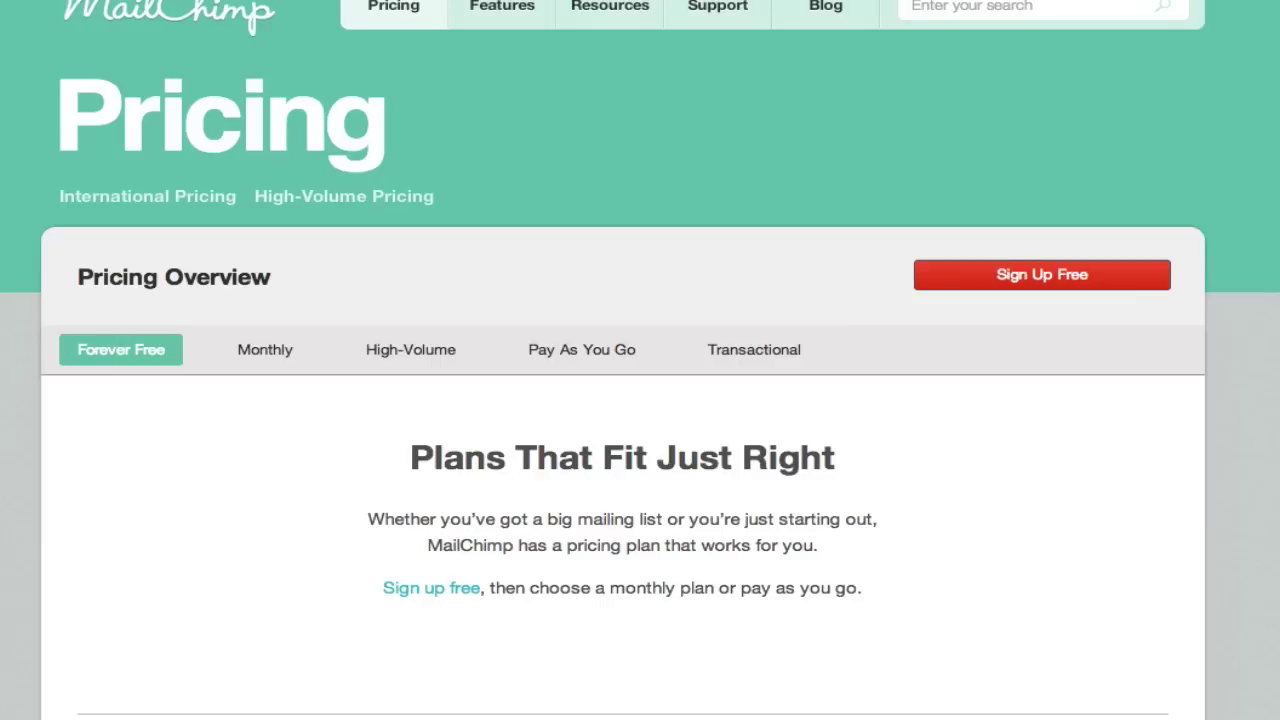
{"action": "scroll", "coordinate": [640, 400], "scroll_direction": "down", "scroll_amount": 6}
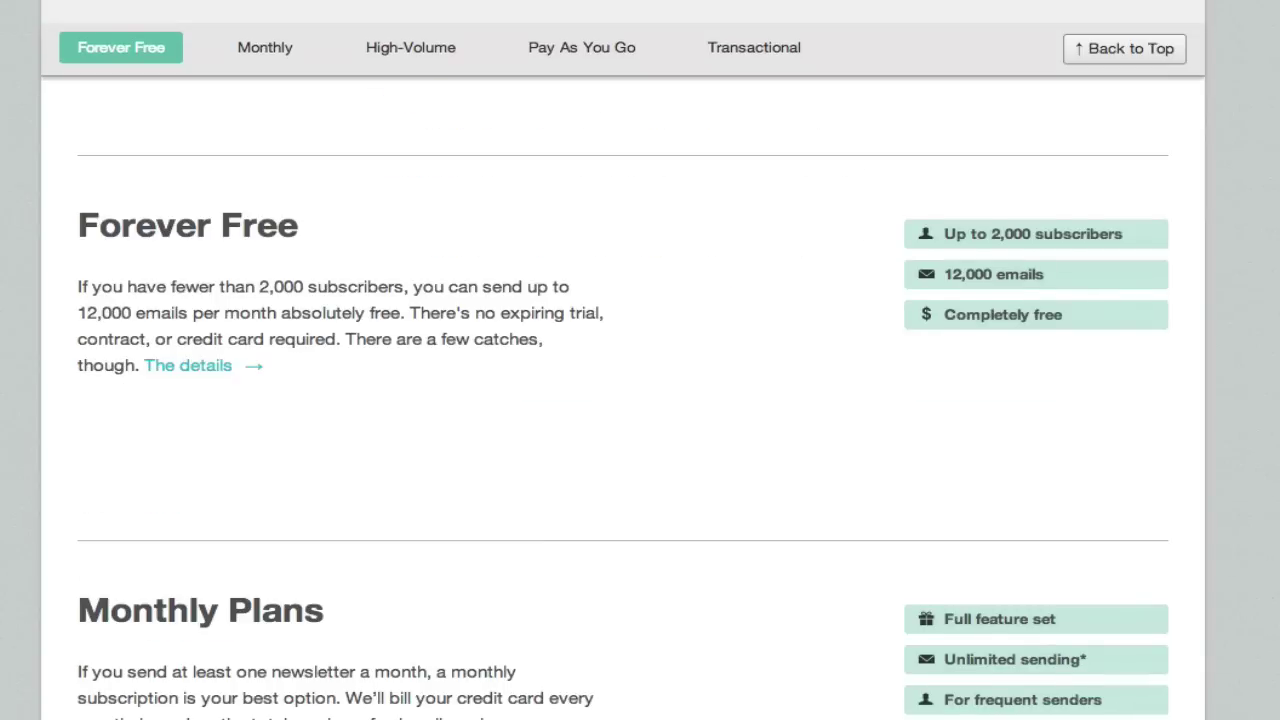
{"action": "scroll", "coordinate": [640, 400], "scroll_direction": "down", "scroll_amount": 2}
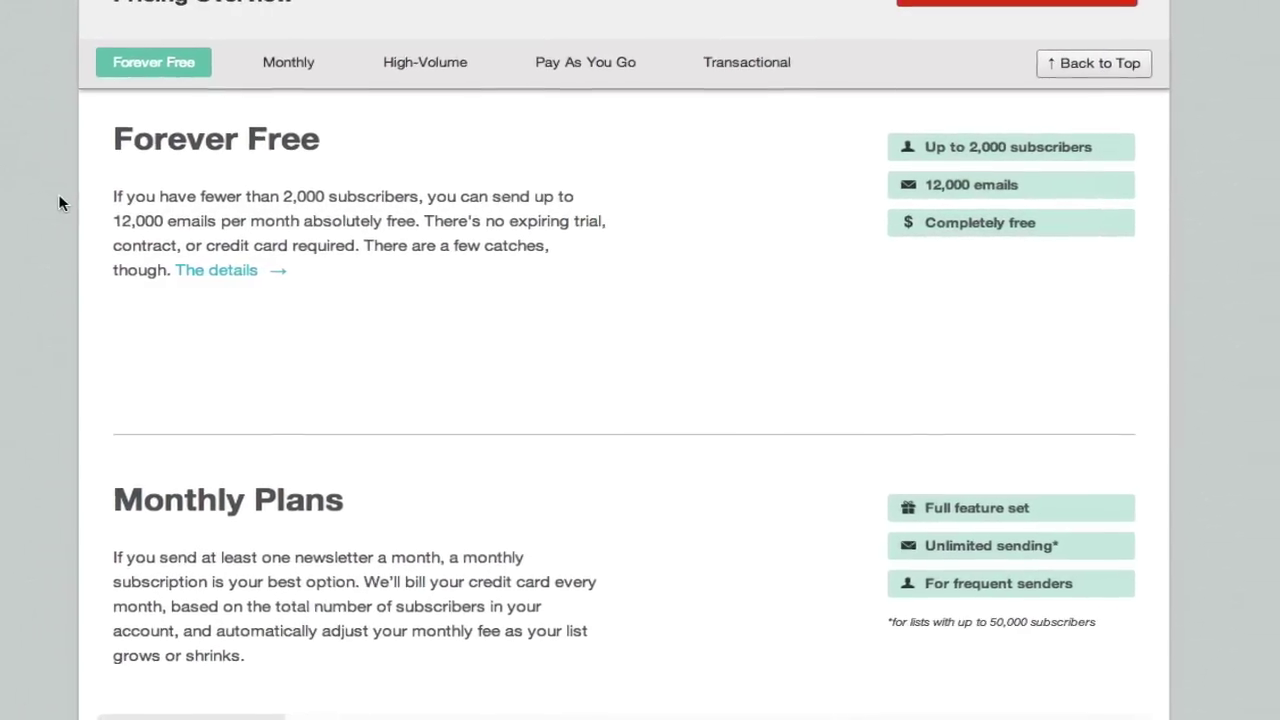
{"action": "scroll", "coordinate": [45, 200], "scroll_direction": "down", "scroll_amount": 3}
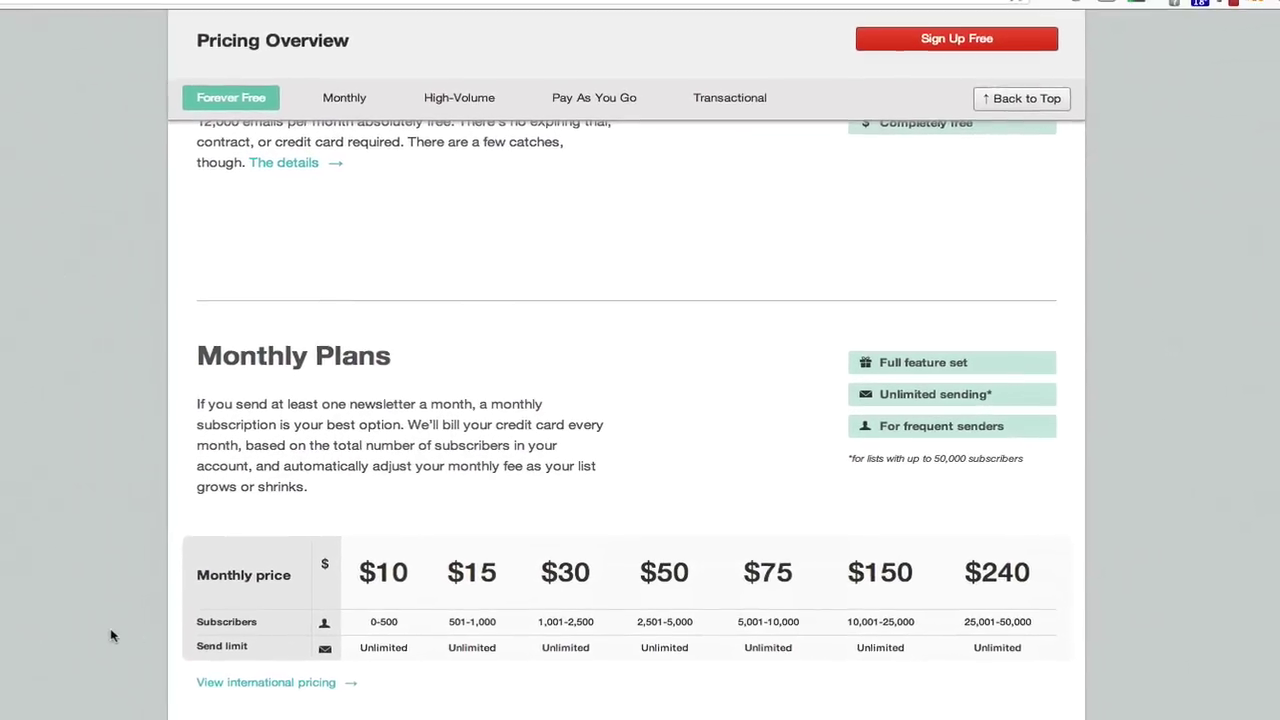
{"action": "scroll", "coordinate": [148, 605], "scroll_direction": "up", "scroll_amount": 5}
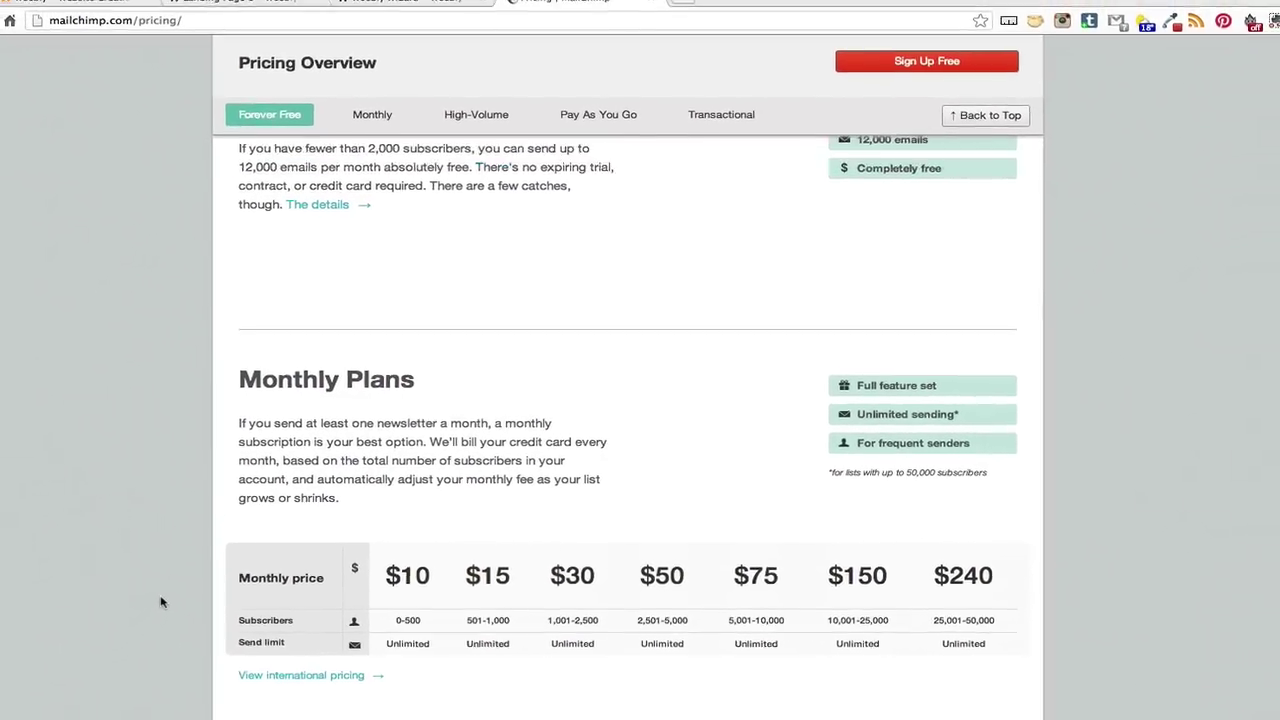
{"action": "scroll", "coordinate": [190, 583], "scroll_direction": "up", "scroll_amount": 2}
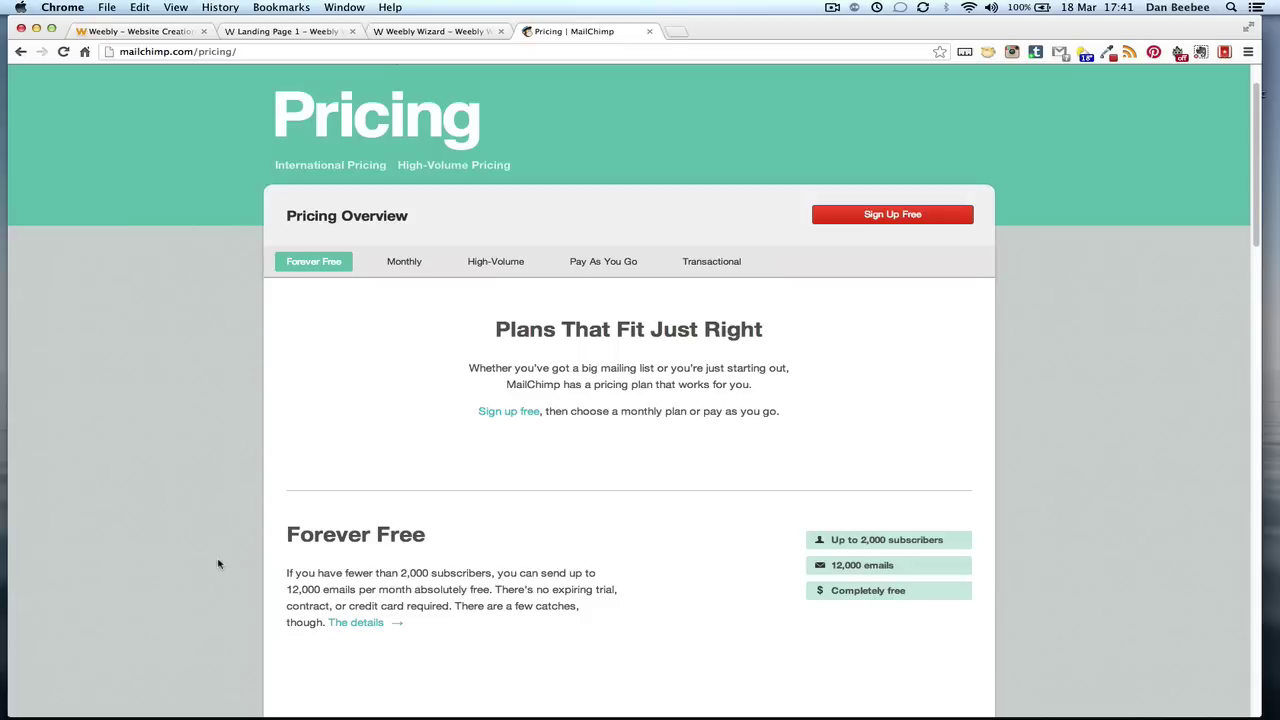
Return to the Weebly editor and add an empty Custom HTML element between the discount banner and the Join Today! form
{"action": "left_click", "coordinate": [320, 34]}
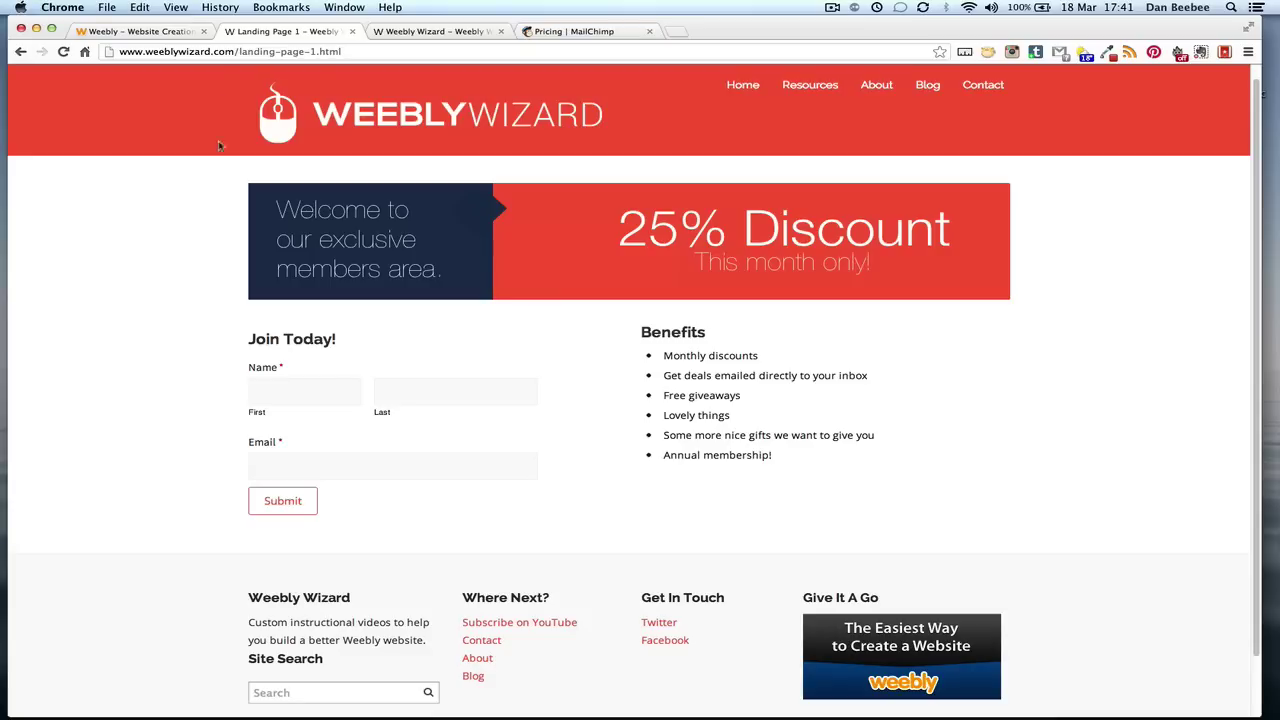
{"action": "left_click", "coordinate": [160, 33]}
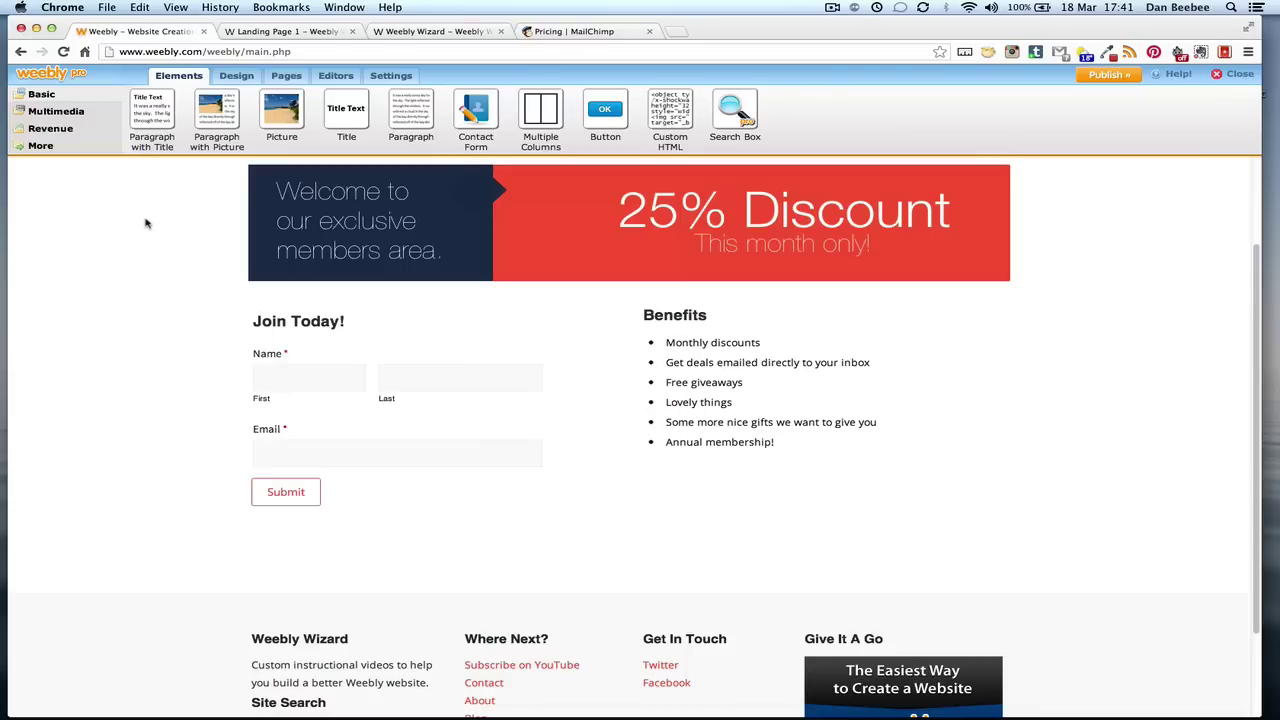
{"action": "left_click_drag", "start_coordinate": [677, 118], "coordinate": [256, 326]}
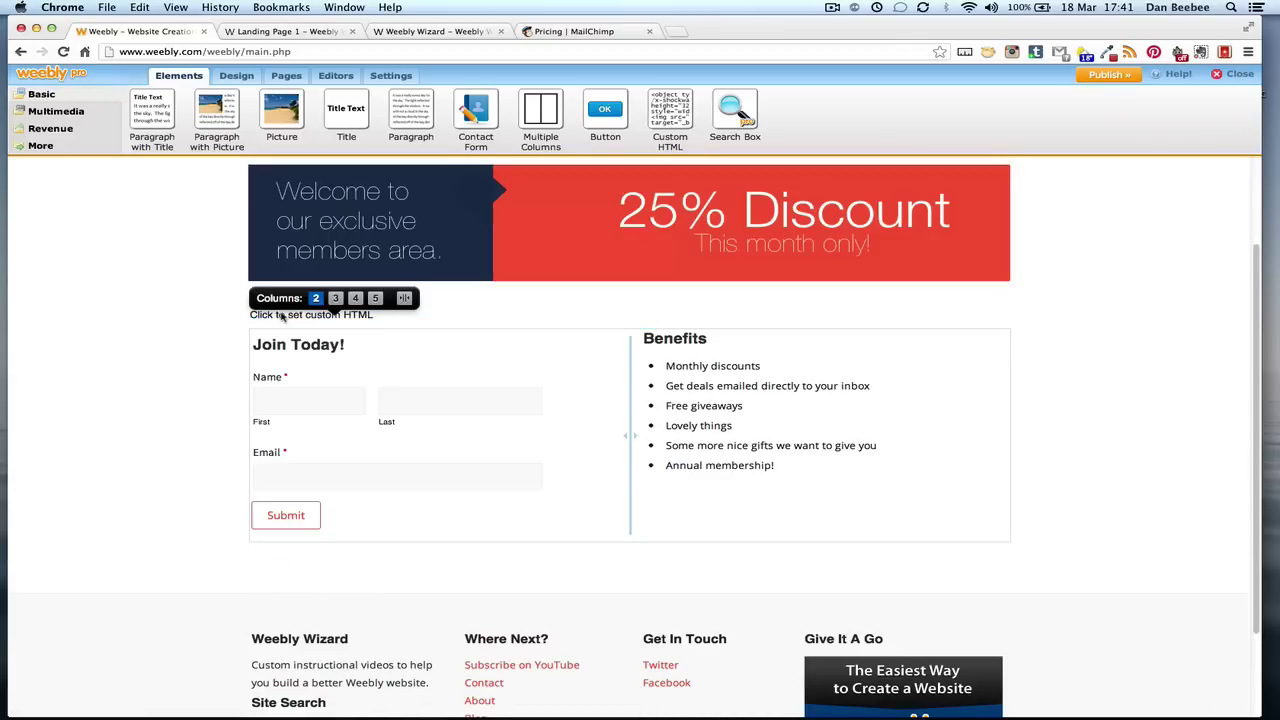
{"action": "left_click", "coordinate": [288, 316]}
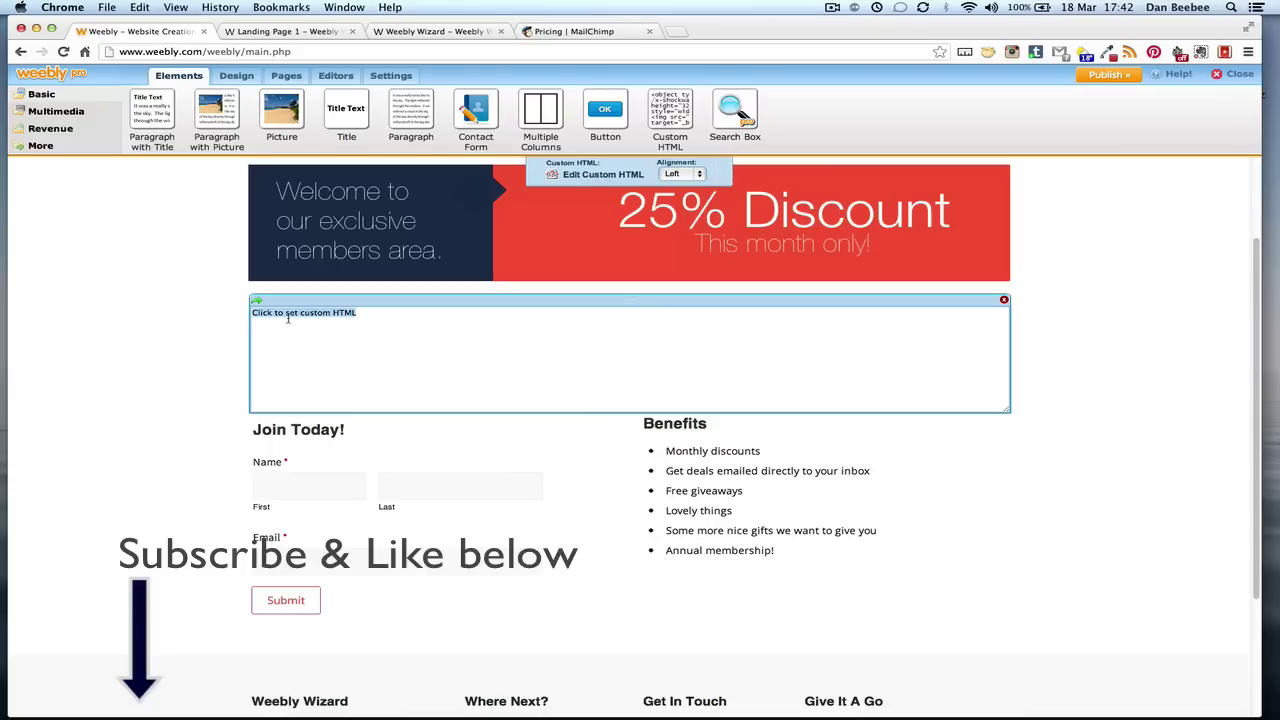
{"action": "left_click", "coordinate": [244, 341]}
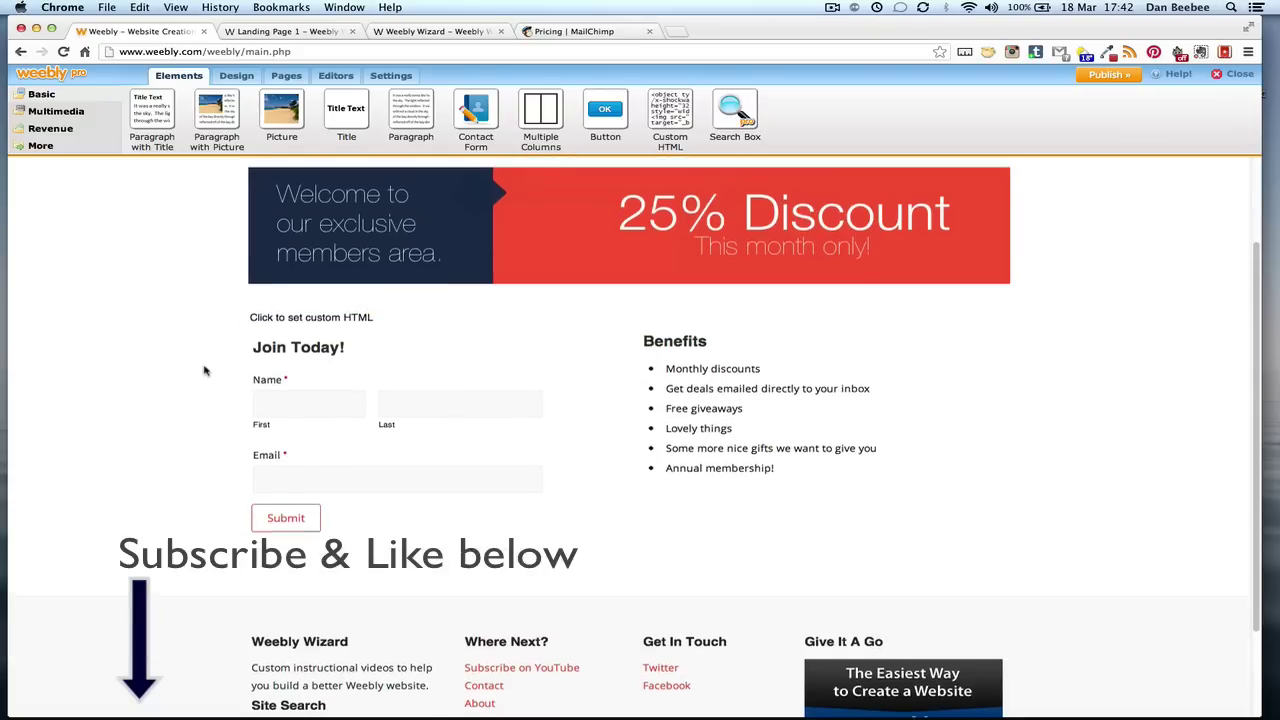
{"action": "scroll", "coordinate": [204, 371], "scroll_direction": "up", "scroll_amount": 3}
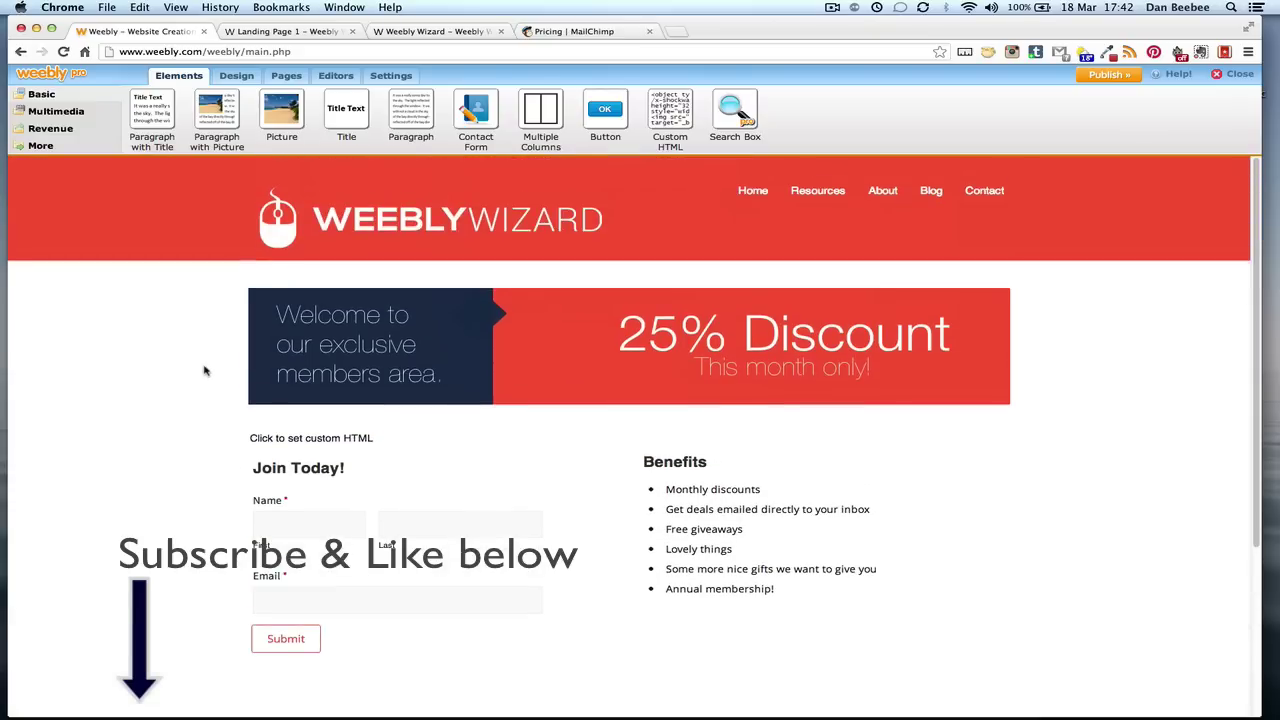